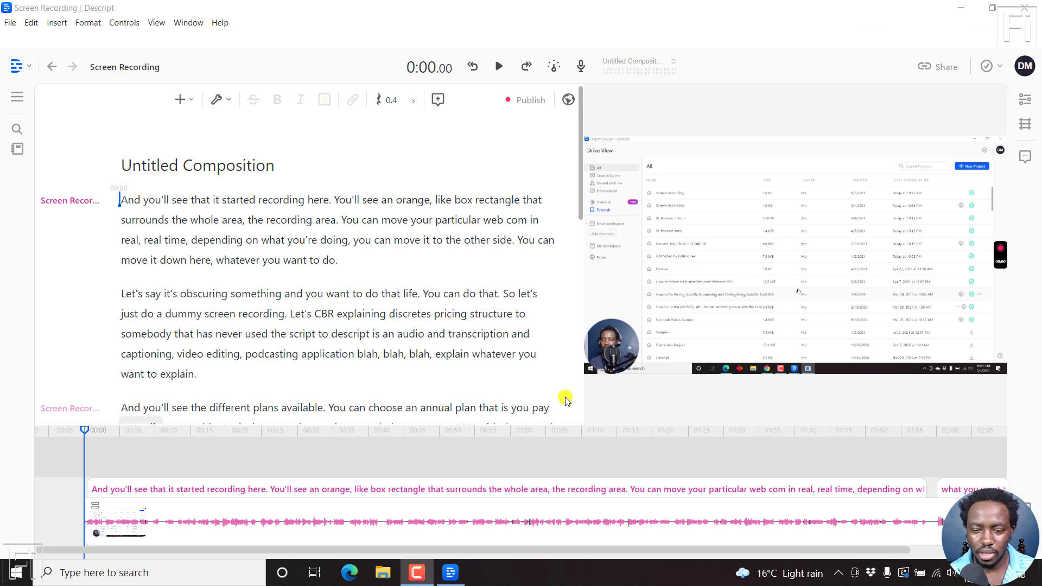
# Place the playhead at the very beginning of the script.
pyautogui.click(98, 253)
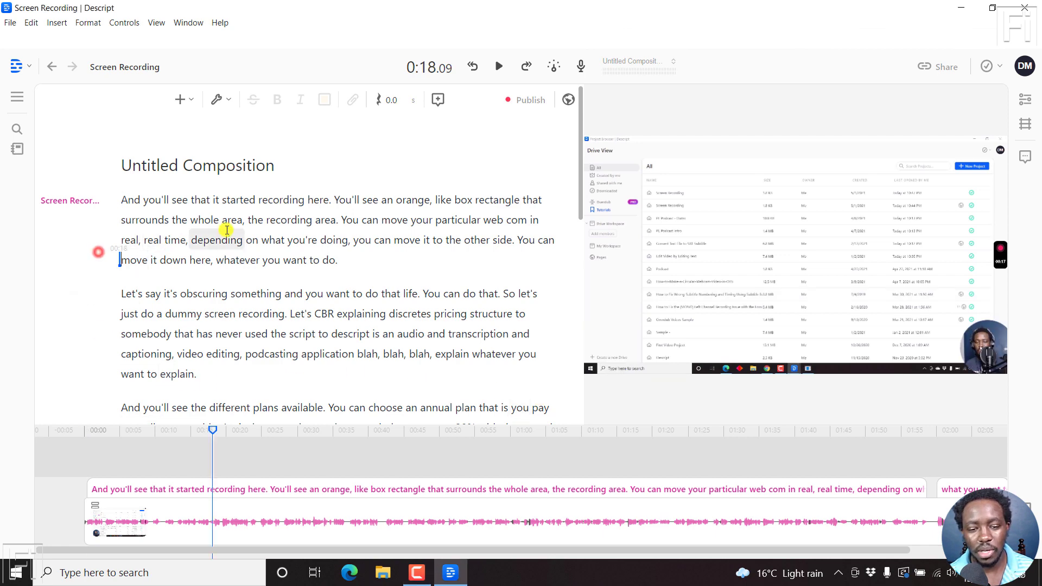
pyautogui.click(226, 231)
pyautogui.click(129, 201)
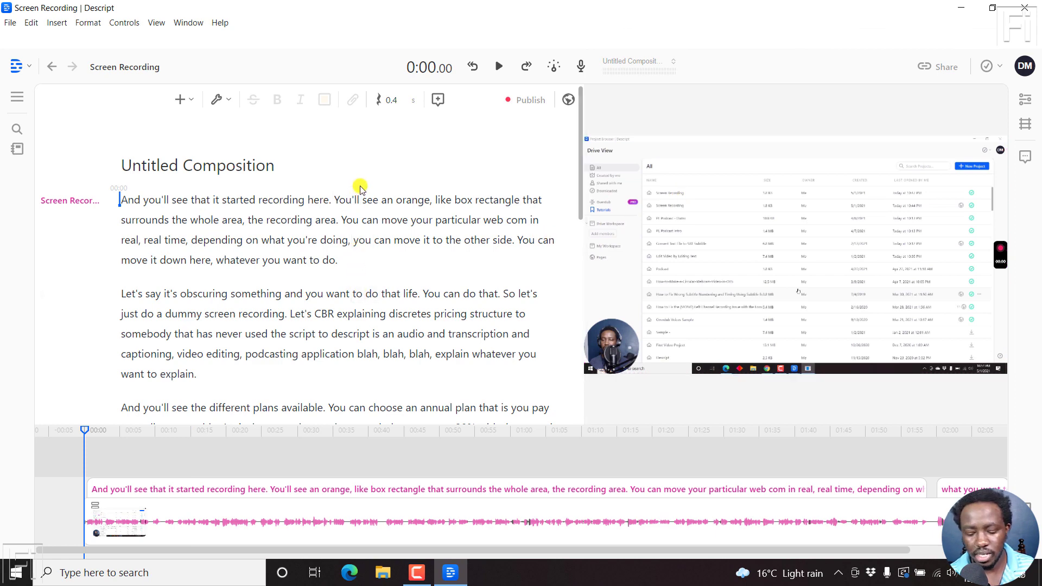
pyautogui.hotkey('ctrl', 'k')
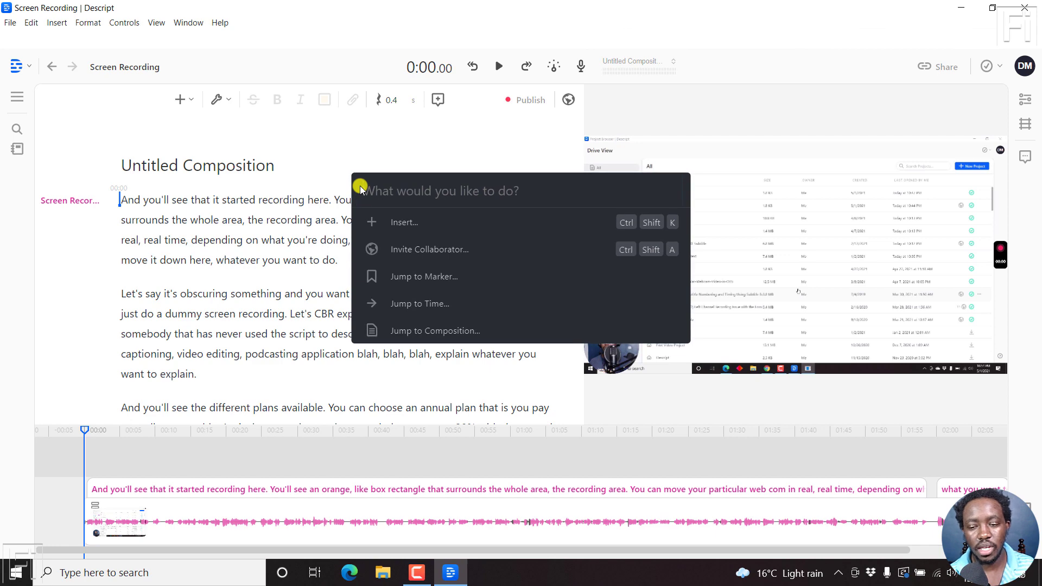
pyautogui.click(304, 157)
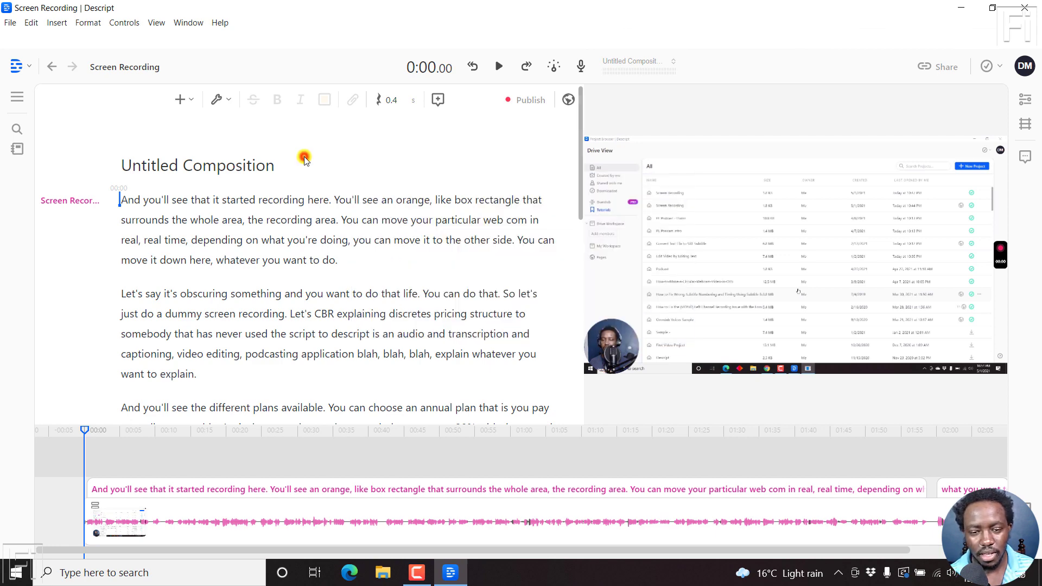
# Insert a Fancy Captions clip at the start of the composition.
pyautogui.click(195, 100)
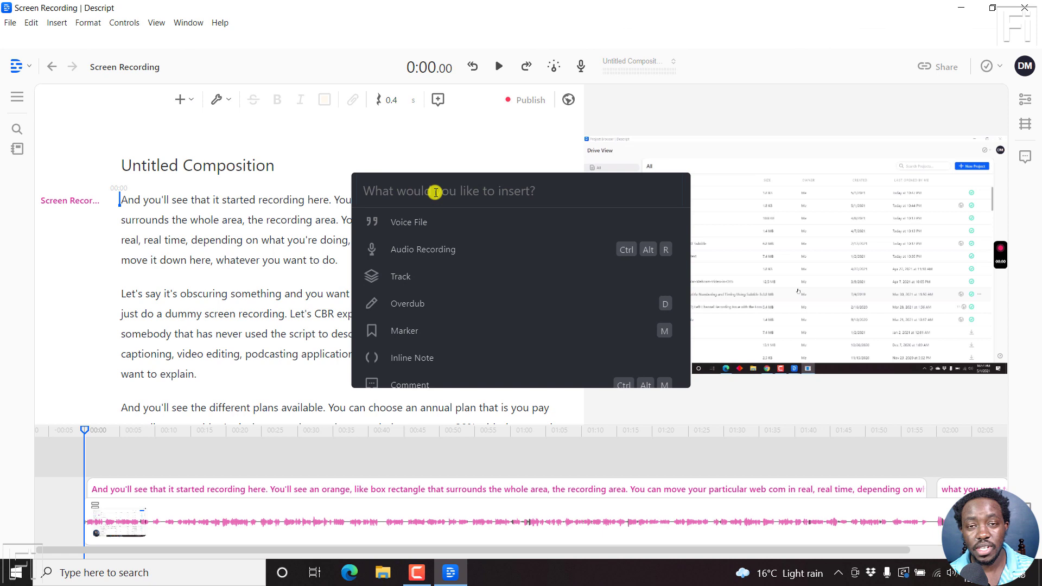
pyautogui.write('f')
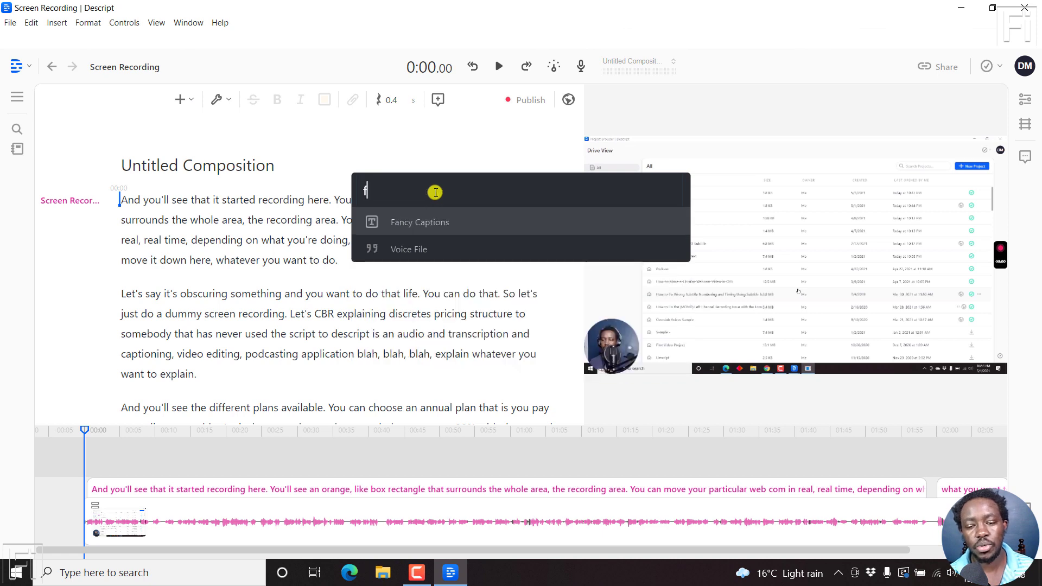
pyautogui.click(443, 223)
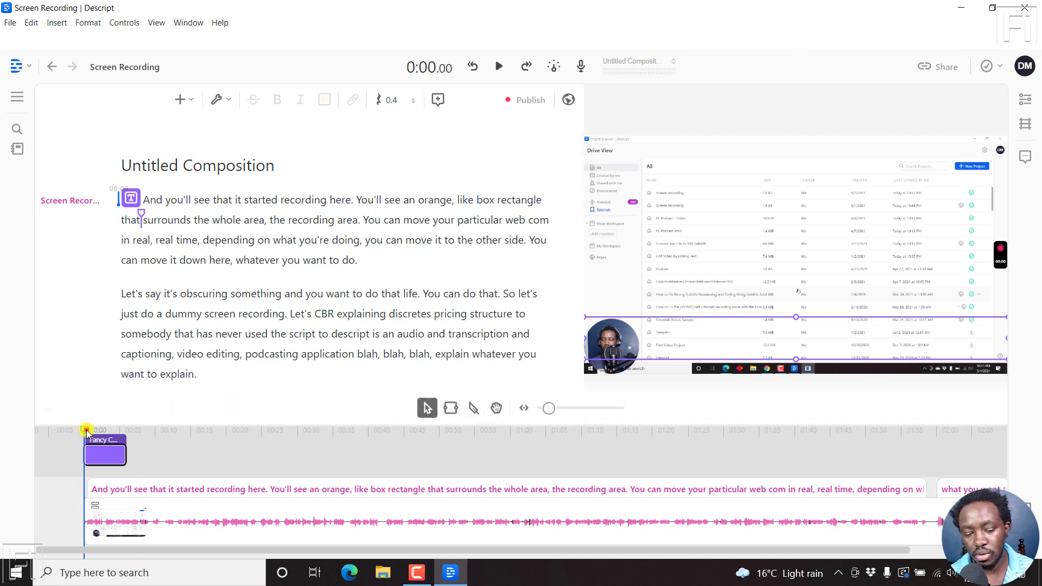
pyautogui.moveTo(87, 433); pyautogui.dragTo(102, 432)
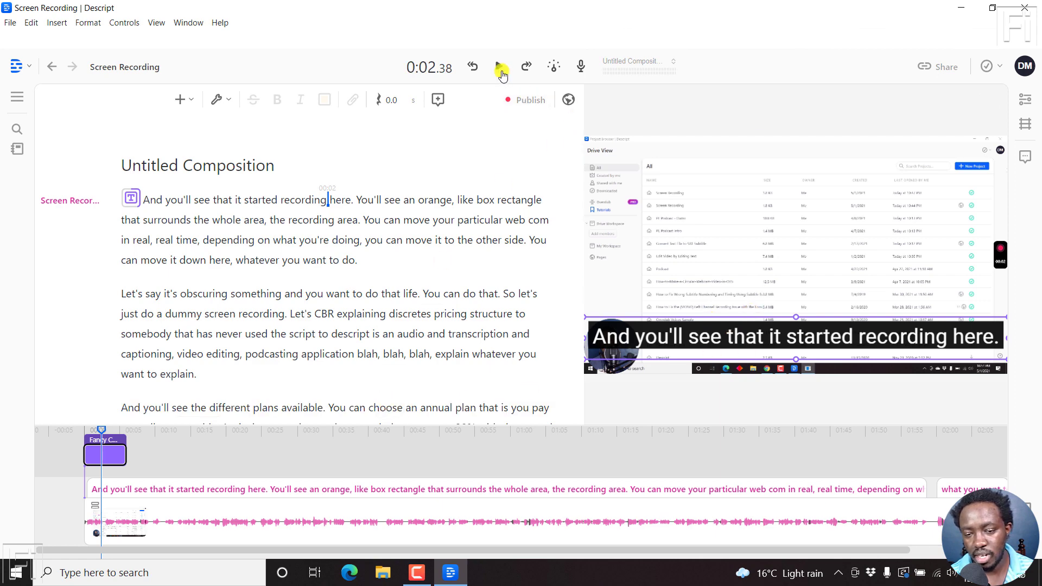
pyautogui.click(498, 68)
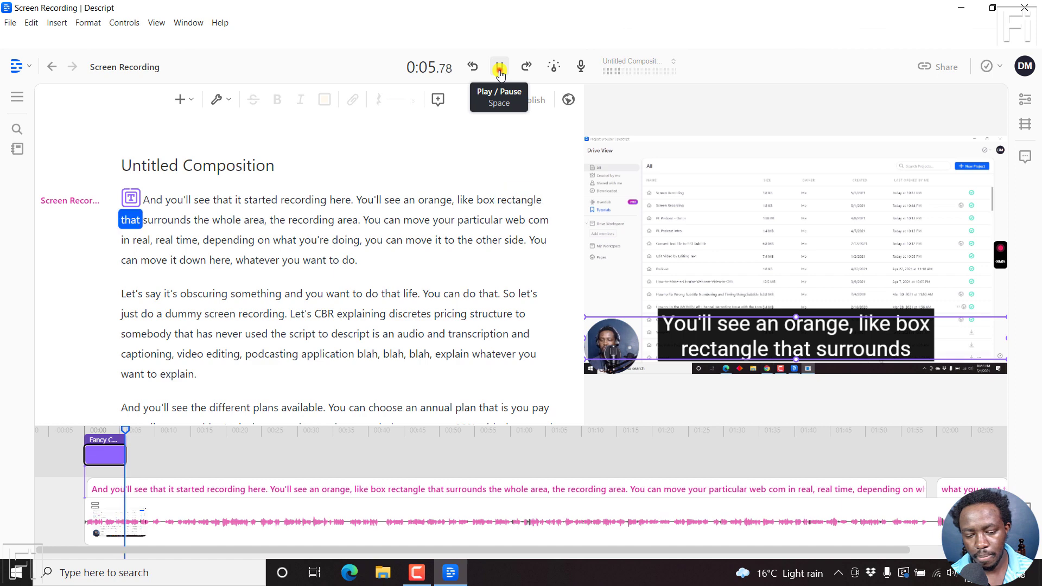
pyautogui.click(499, 69)
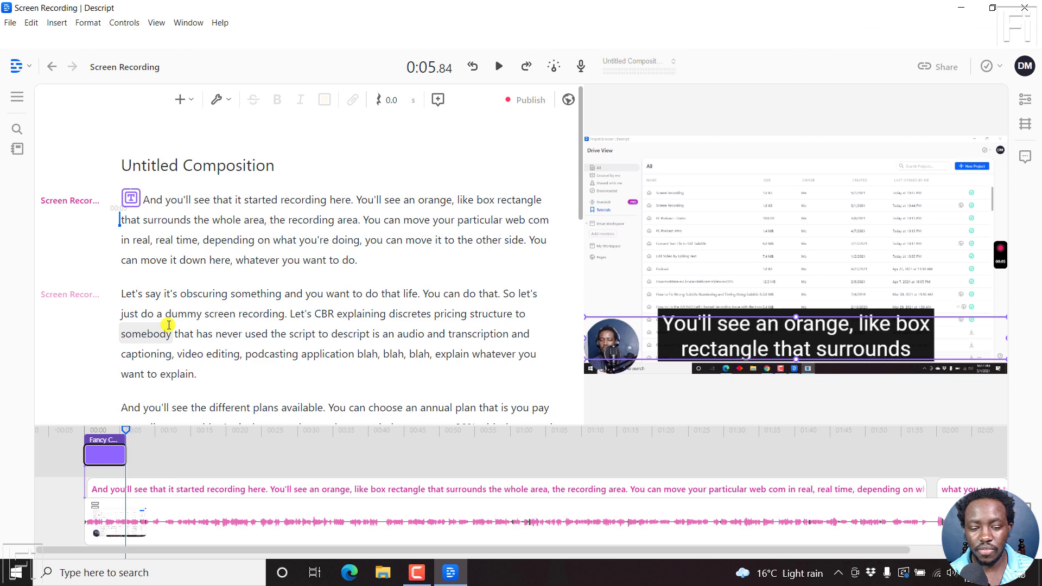
# Replace the short caption clip with Fancy Captions over the first two sentences, through 'the recording area.'.
pyautogui.click(102, 462)
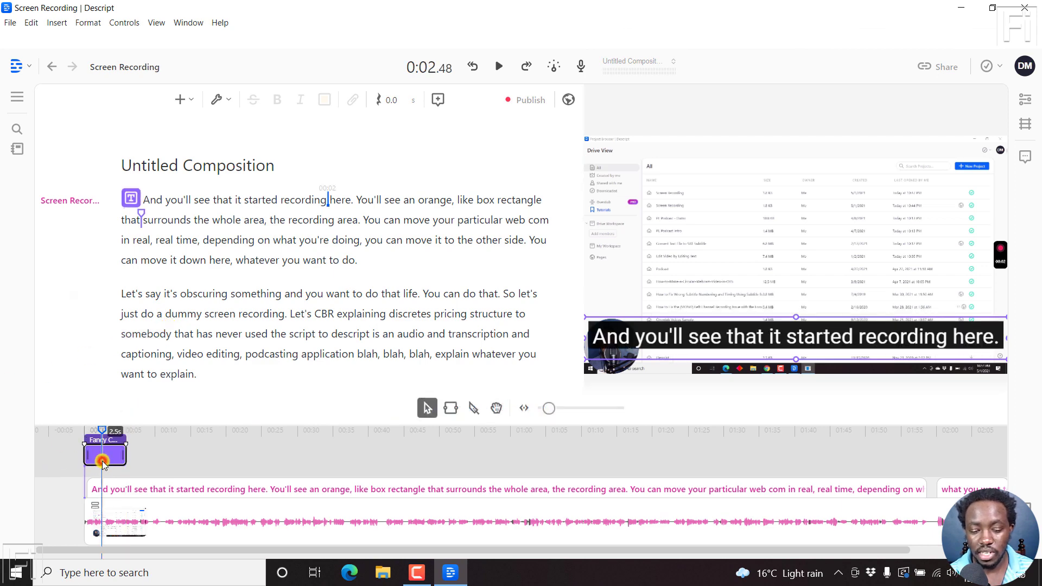
pyautogui.press('Delete')
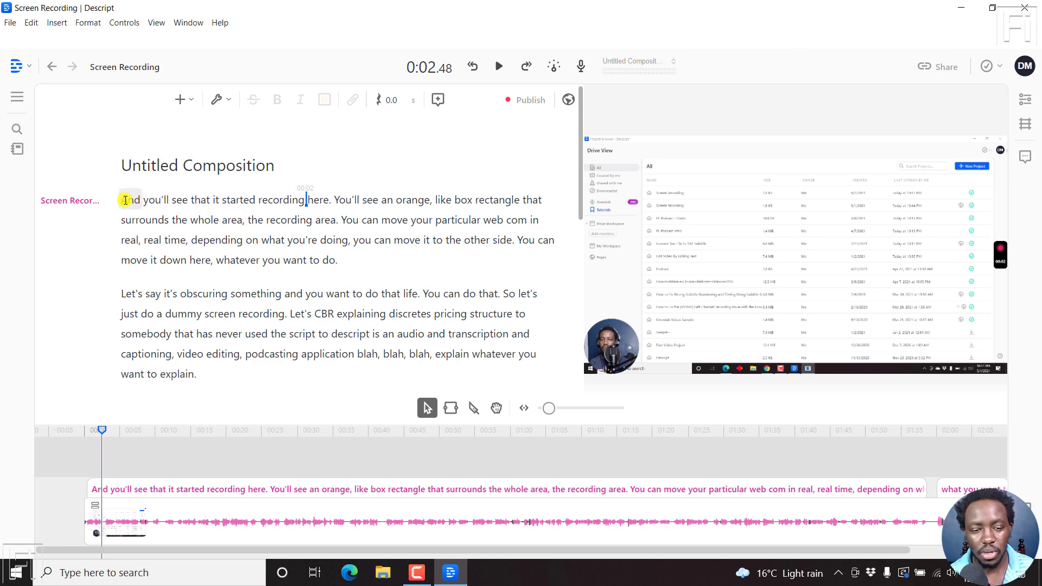
pyautogui.moveTo(123, 200); pyautogui.dragTo(338, 216)
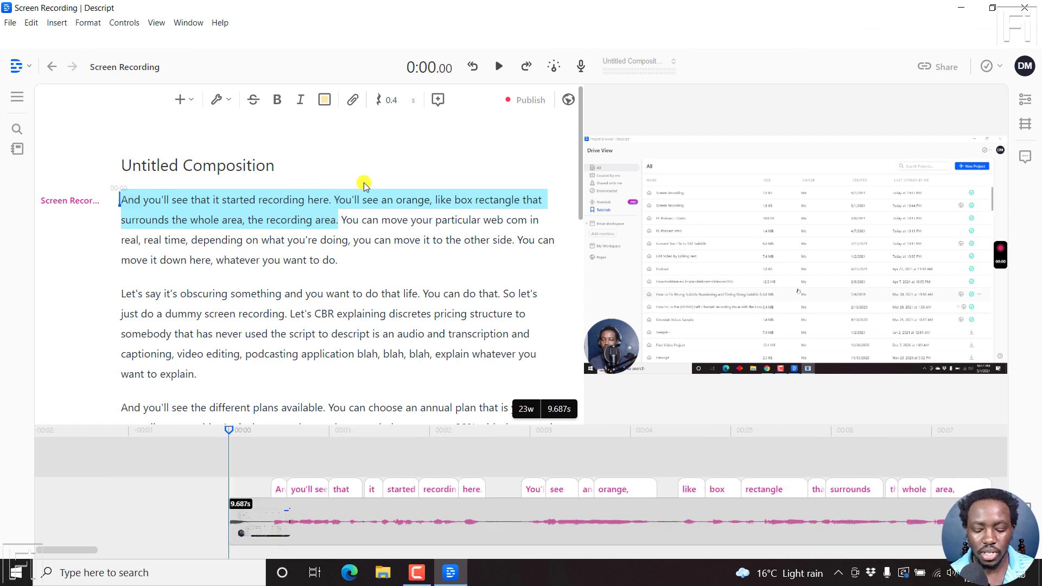
pyautogui.hotkey('ctrl', 'k')
pyautogui.write('f')
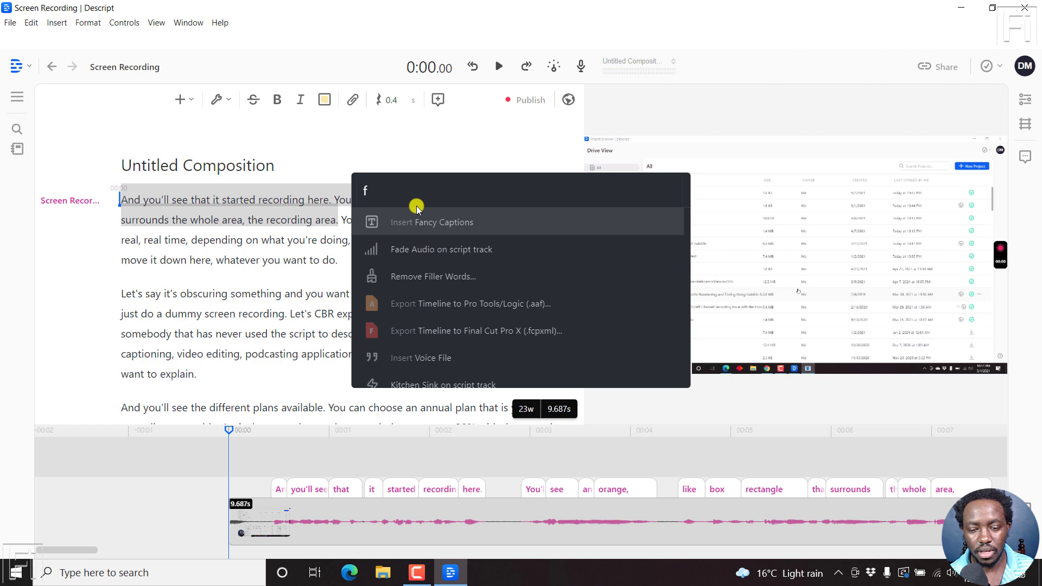
pyautogui.click(430, 225)
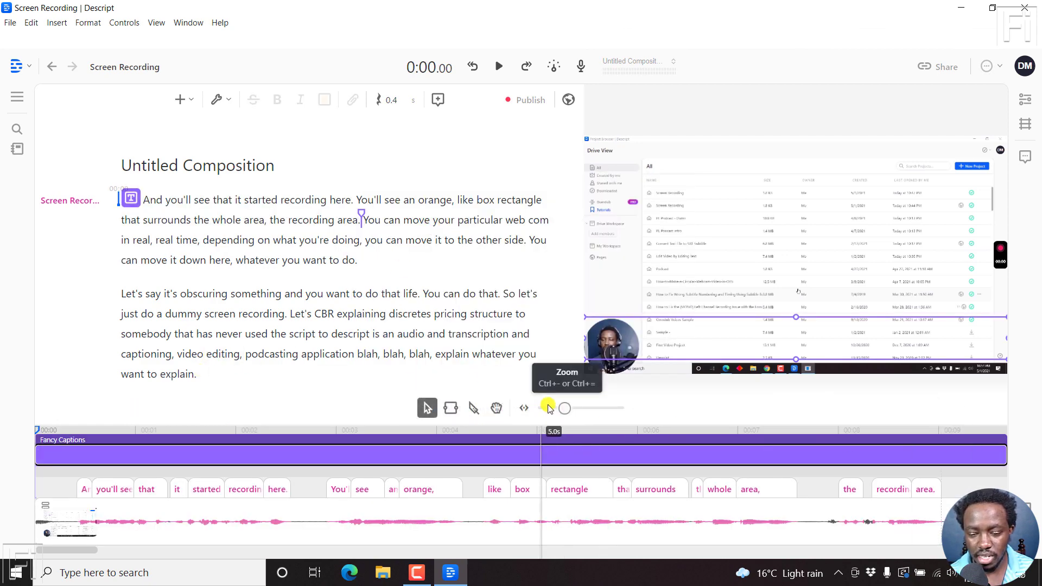
pyautogui.moveTo(563, 409); pyautogui.dragTo(553, 408)
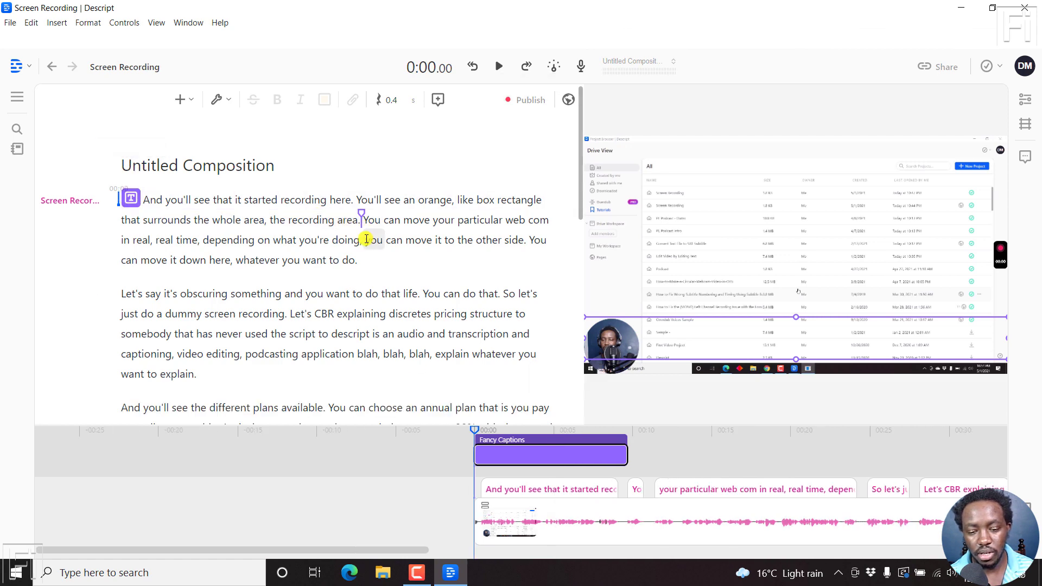
# Caption the 'Let's say… dummy screen recording.' sentences with a second Fancy Captions clip starting near 20.5 s.
pyautogui.click(121, 295)
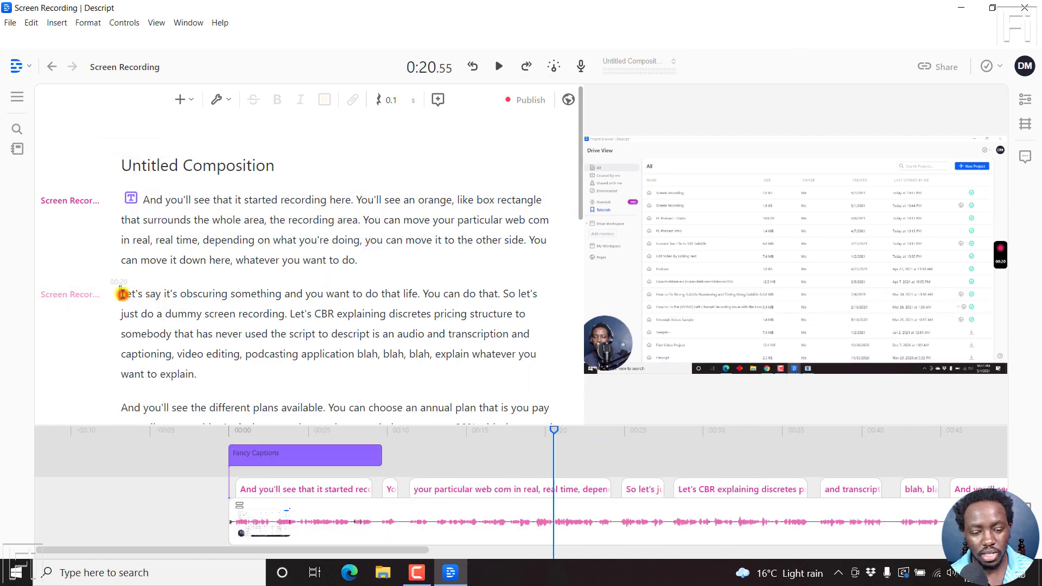
pyautogui.moveTo(121, 294); pyautogui.dragTo(275, 310)
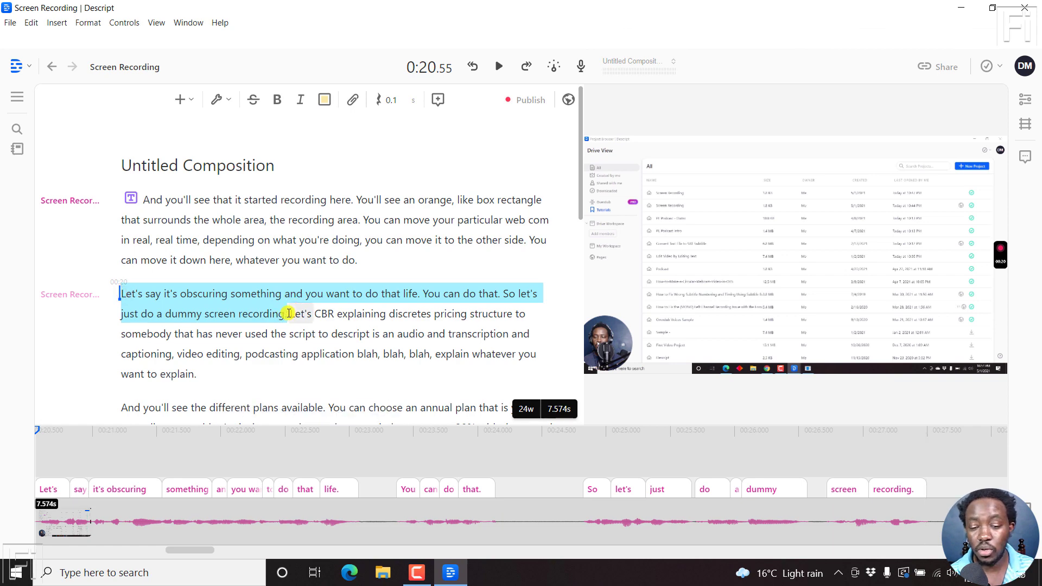
pyautogui.hotkey('ctrl', 'k')
pyautogui.write('f')
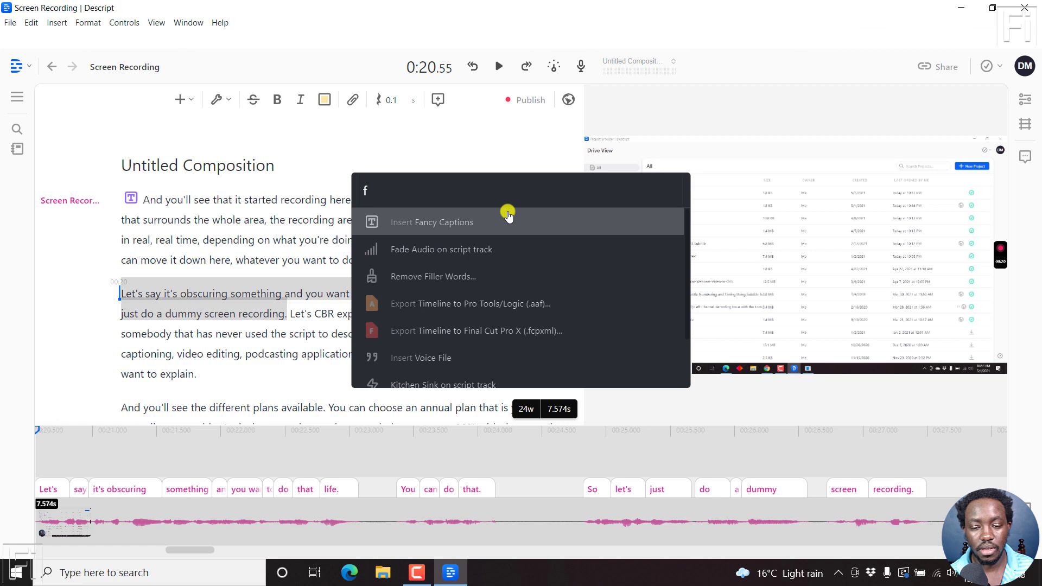
pyautogui.click(456, 223)
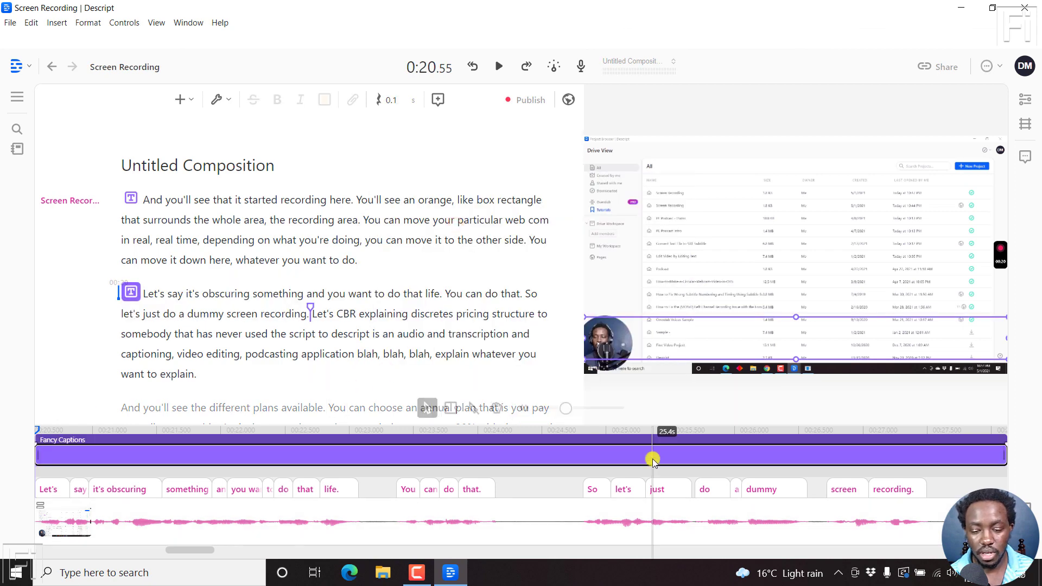
pyautogui.click(564, 411)
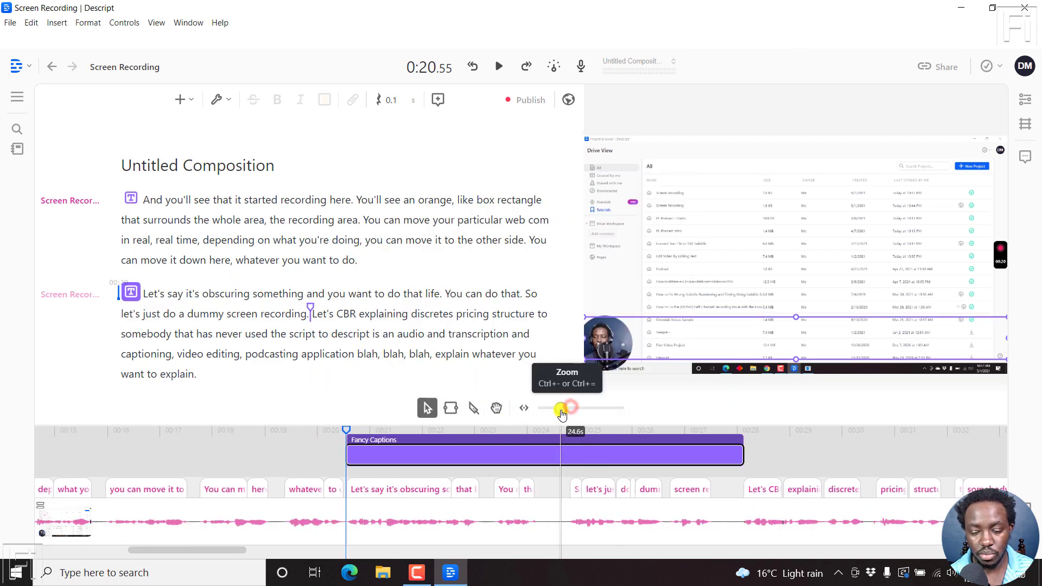
pyautogui.moveTo(562, 414); pyautogui.dragTo(553, 411)
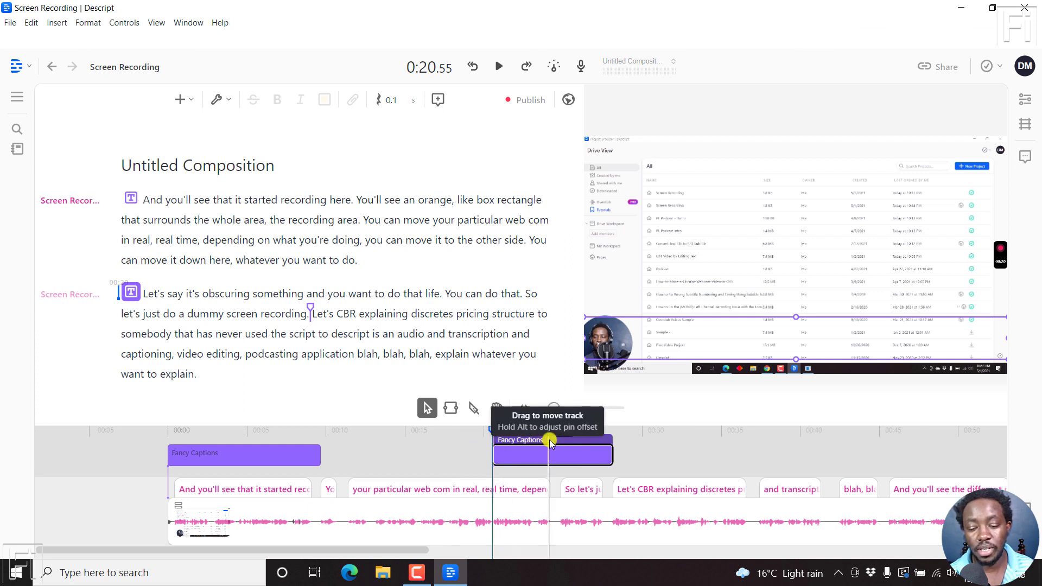
# Switch the second Fancy Captions clip's font to Manrope, leaving the first clip in Roboto.
pyautogui.click(529, 460)
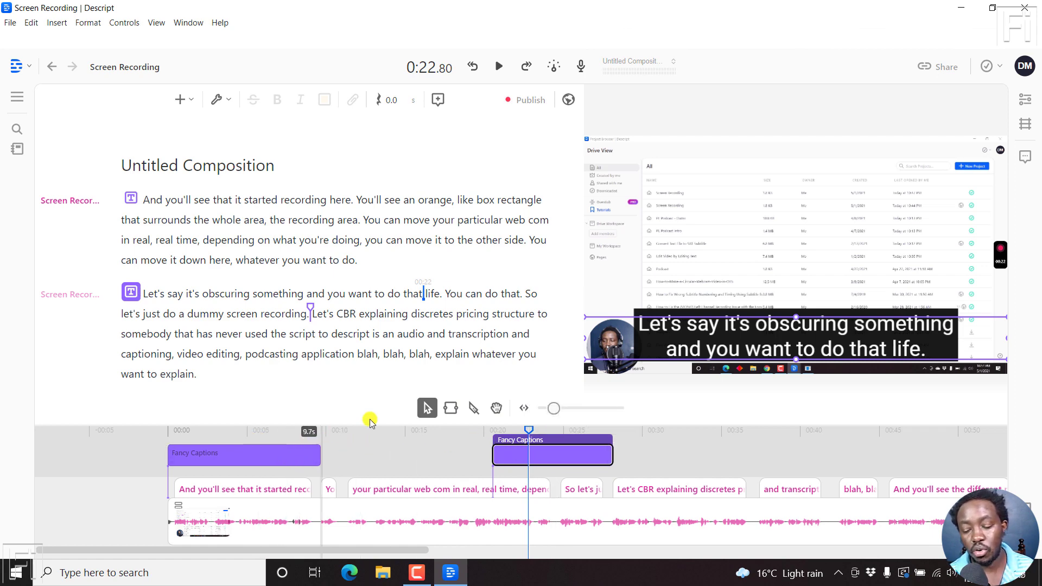
pyautogui.click(1029, 101)
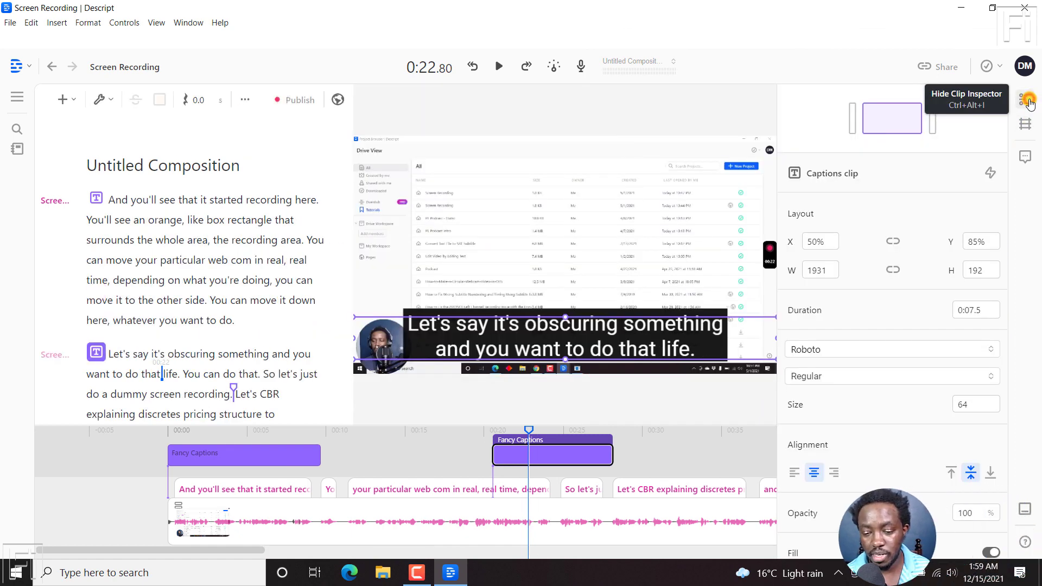
pyautogui.click(978, 352)
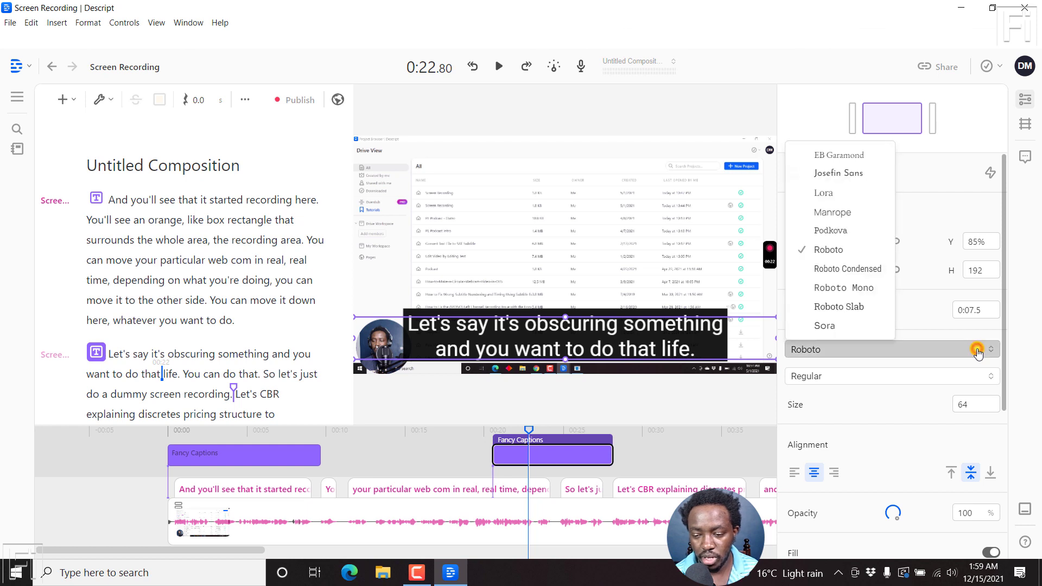
pyautogui.click(830, 215)
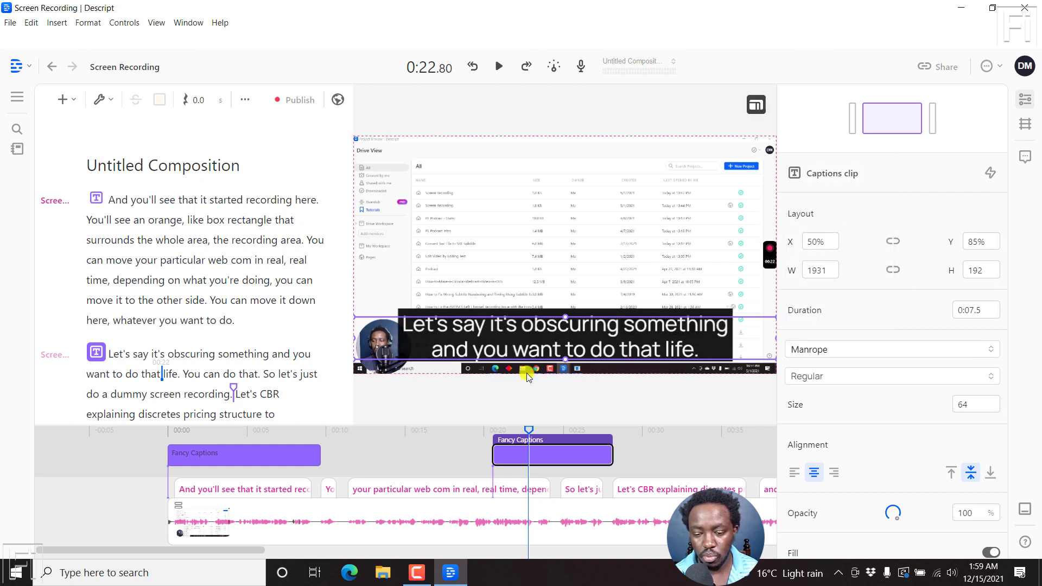
pyautogui.click(255, 456)
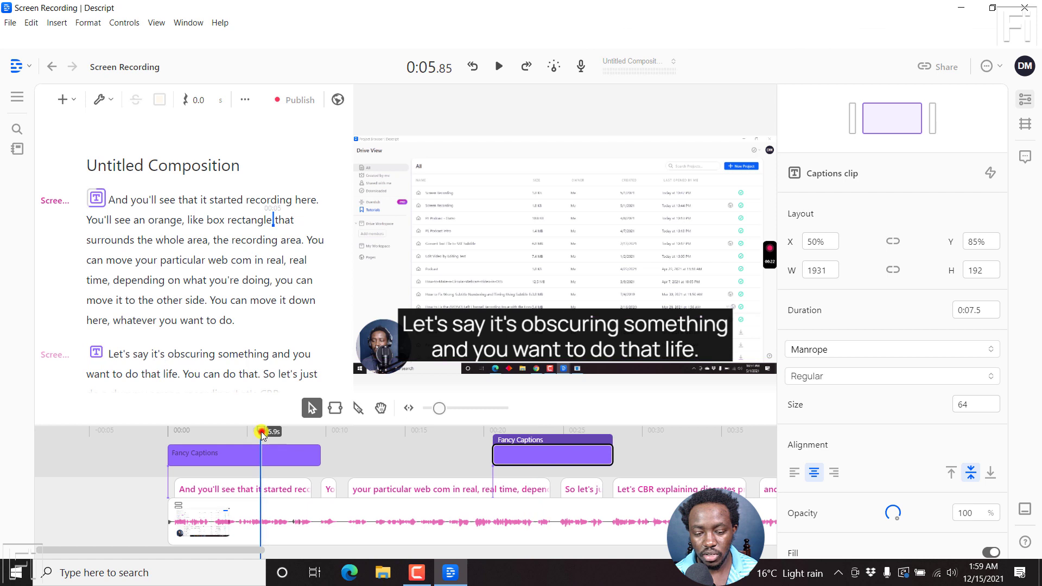
pyautogui.click(253, 458)
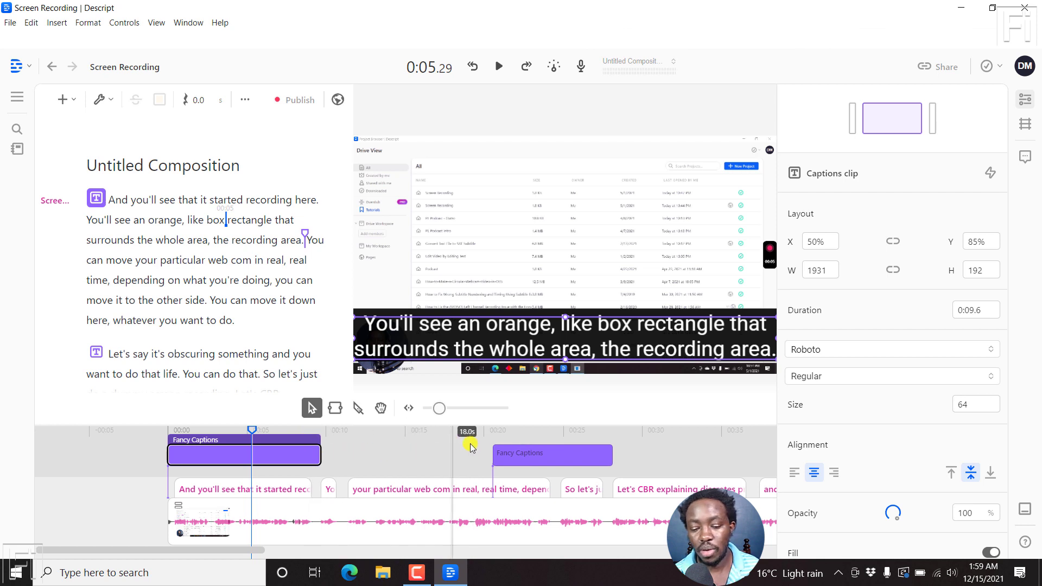
# Delete both short Fancy Captions clips from the timeline.
pyautogui.click(564, 459)
pyautogui.press('Delete')
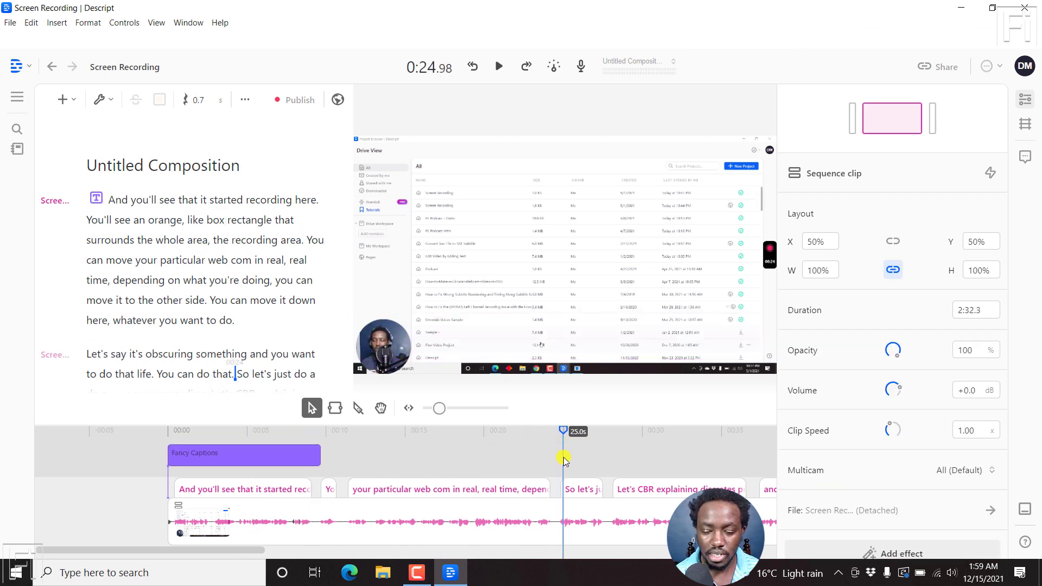
pyautogui.click(248, 457)
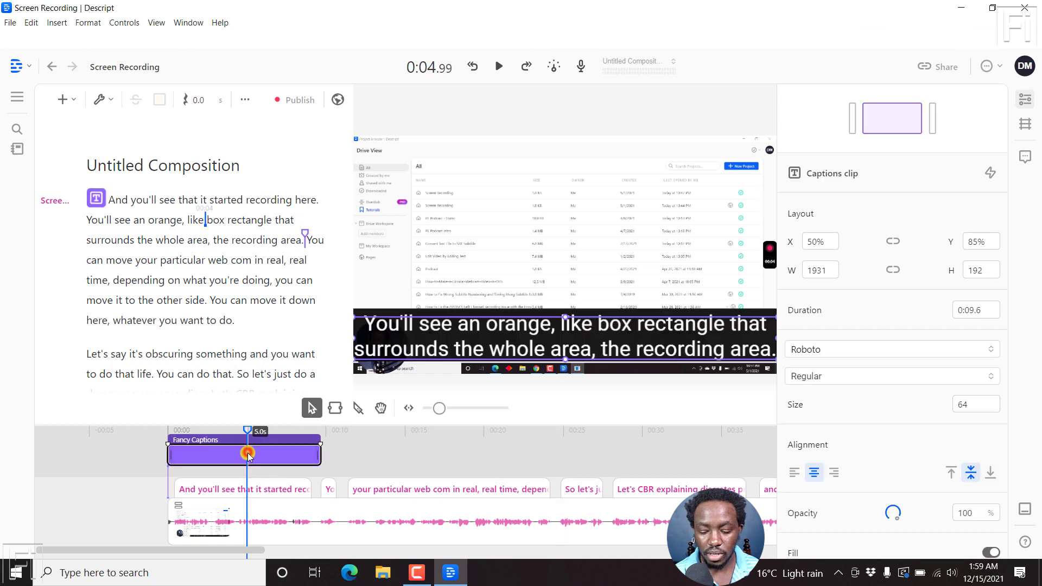
pyautogui.press('Delete')
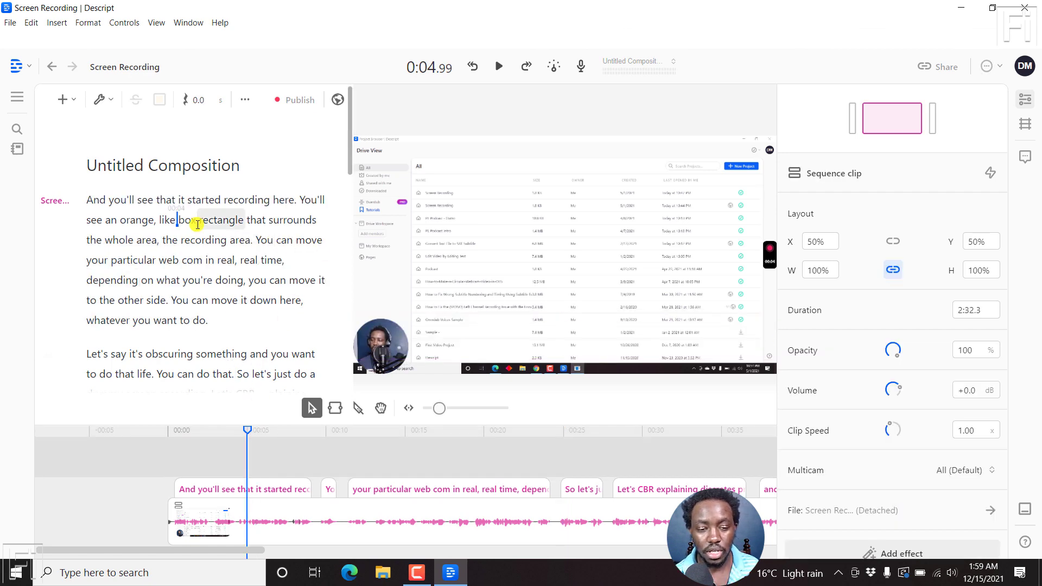
# Add Fancy Captions across the entire transcript, spanning the full 2:32.3 recording.
pyautogui.hotkey('ctrl', 'a')
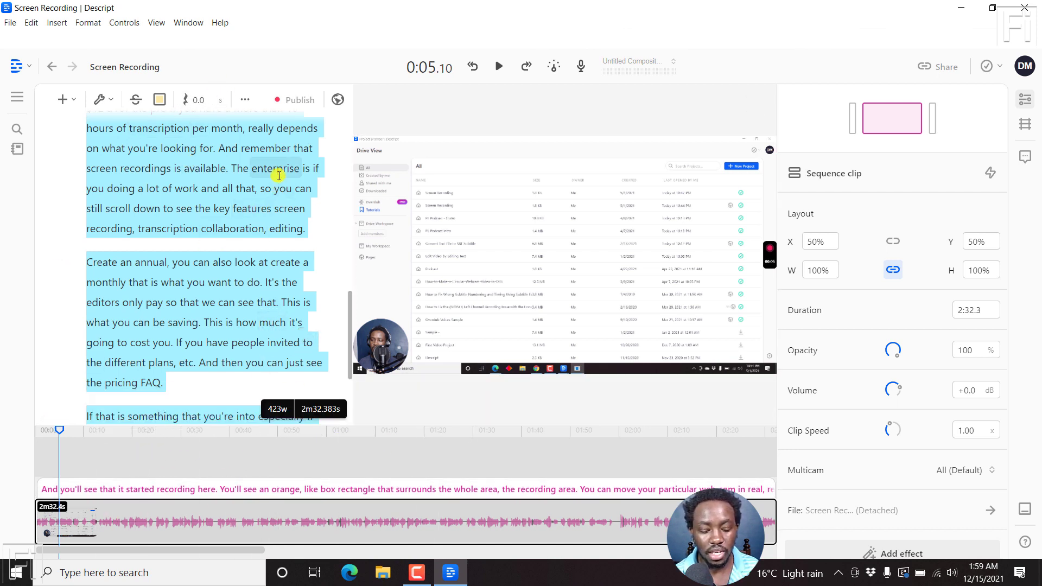
pyautogui.hotkey('ctrl', 'k')
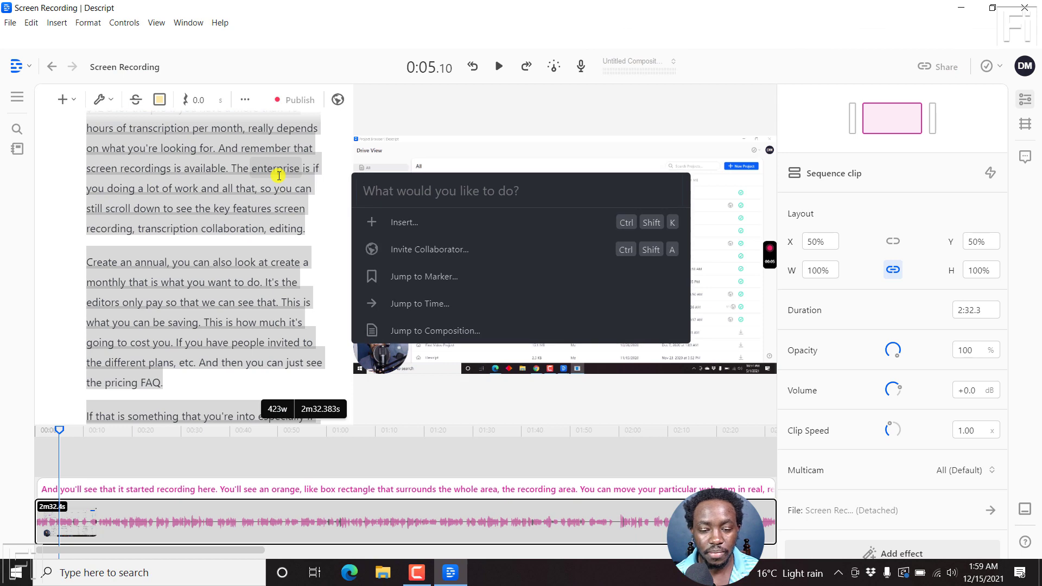
pyautogui.write('f')
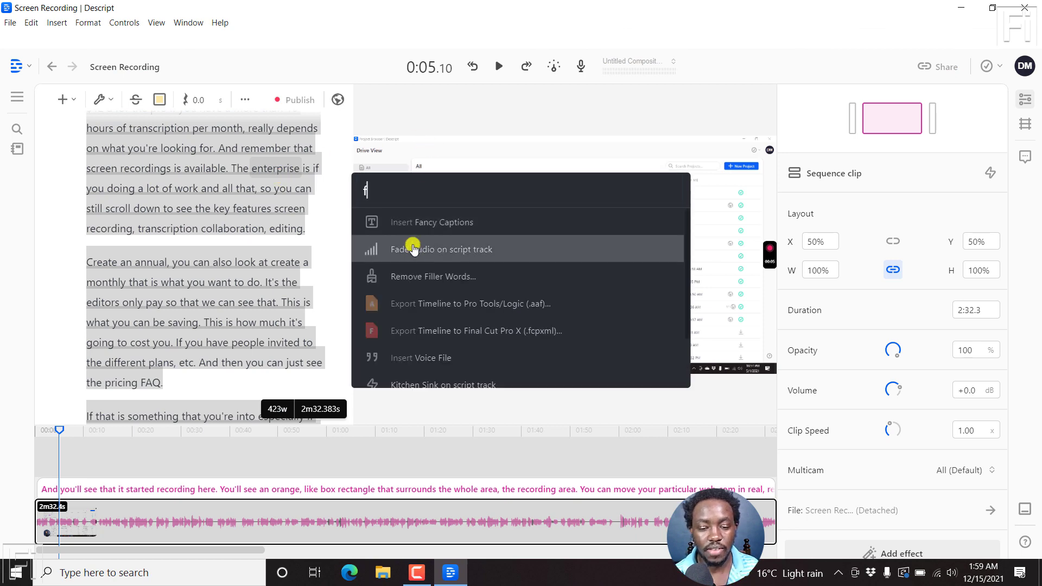
pyautogui.click(410, 223)
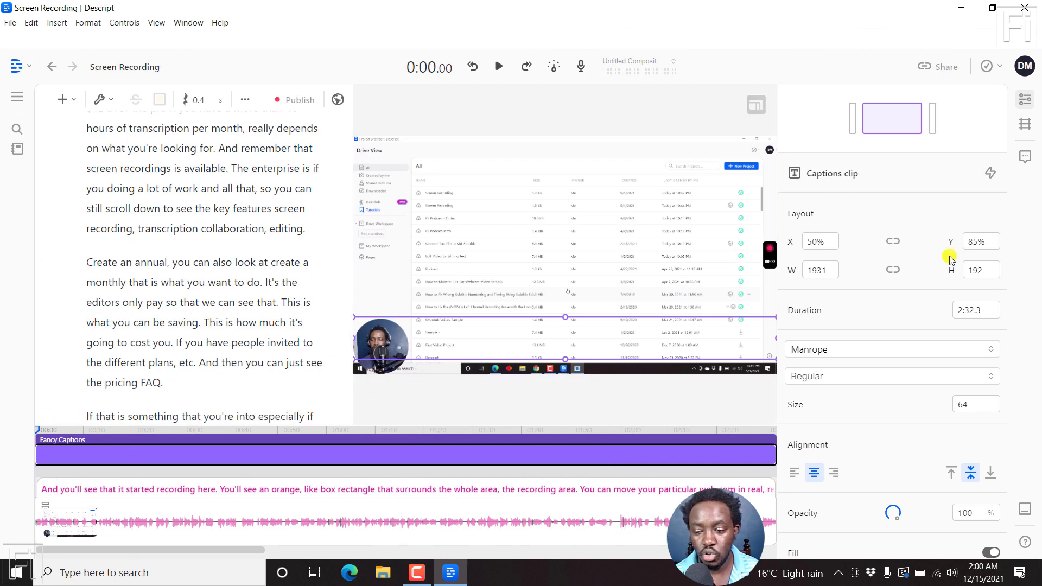
# Change the full-length captions from Manrope 64 to Roboto at size 56.
pyautogui.click(491, 451)
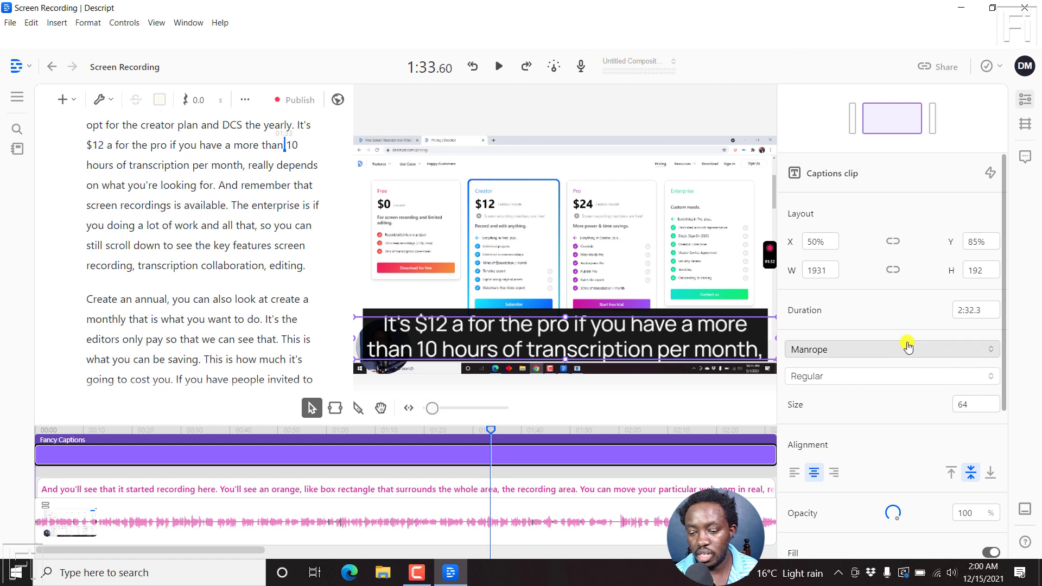
pyautogui.click(992, 350)
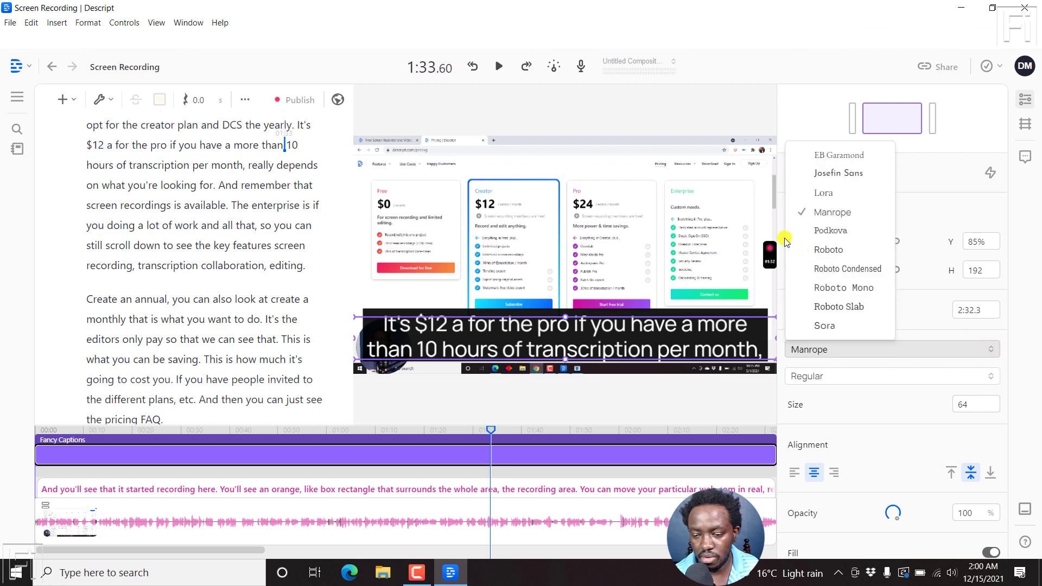
pyautogui.click(826, 249)
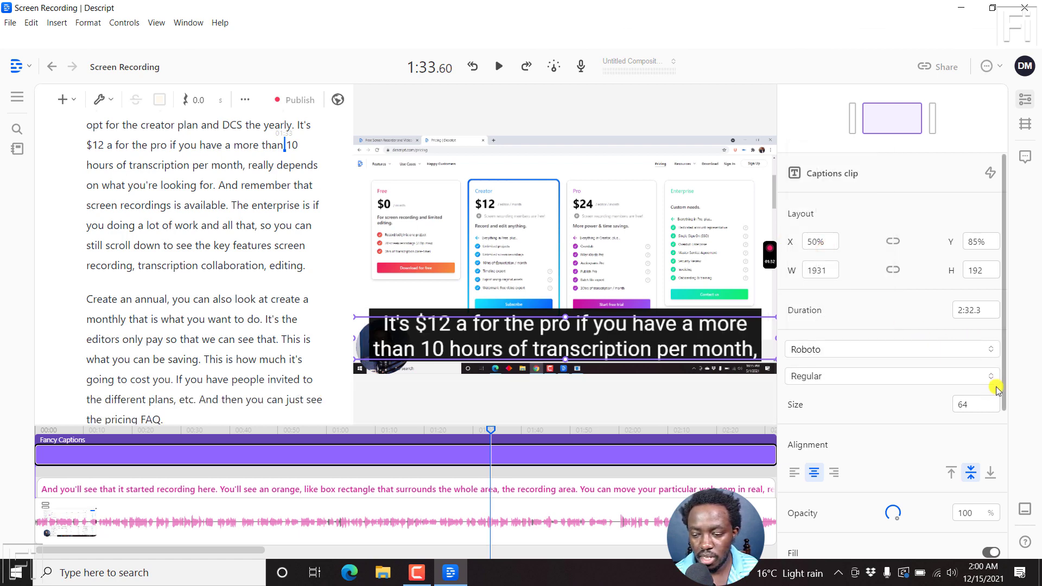
pyautogui.moveTo(980, 408); pyautogui.dragTo(921, 413)
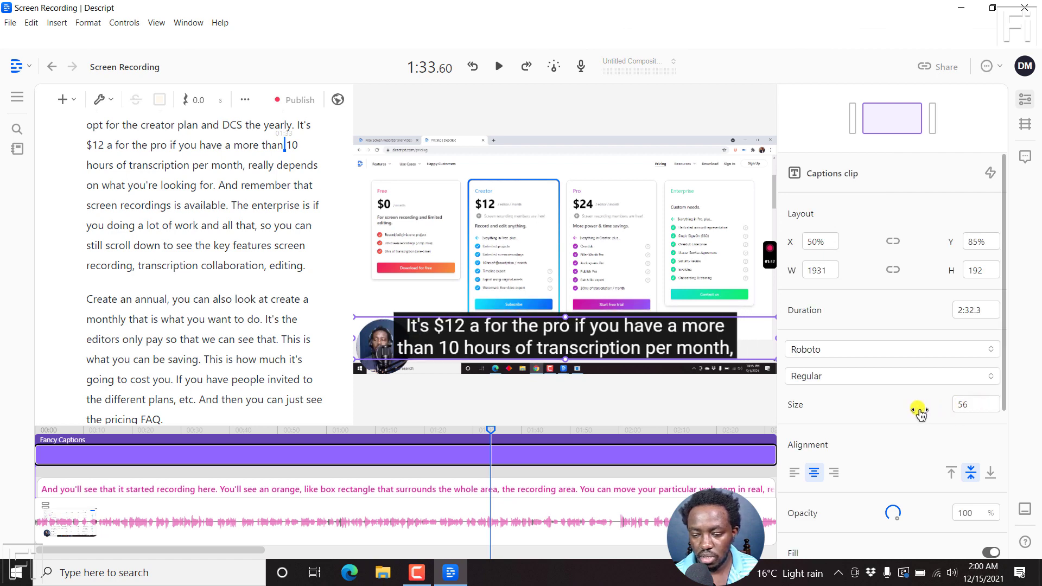
pyautogui.moveTo(1003, 271); pyautogui.dragTo(1022, 431)
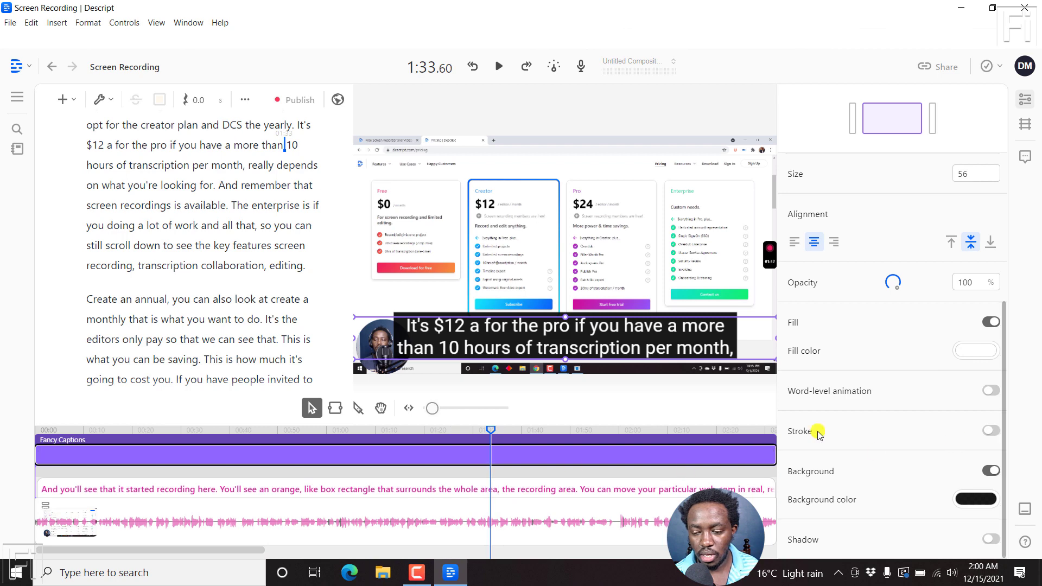
# Enable word-level animation with light grey future words and a blue active word.
pyautogui.click(990, 392)
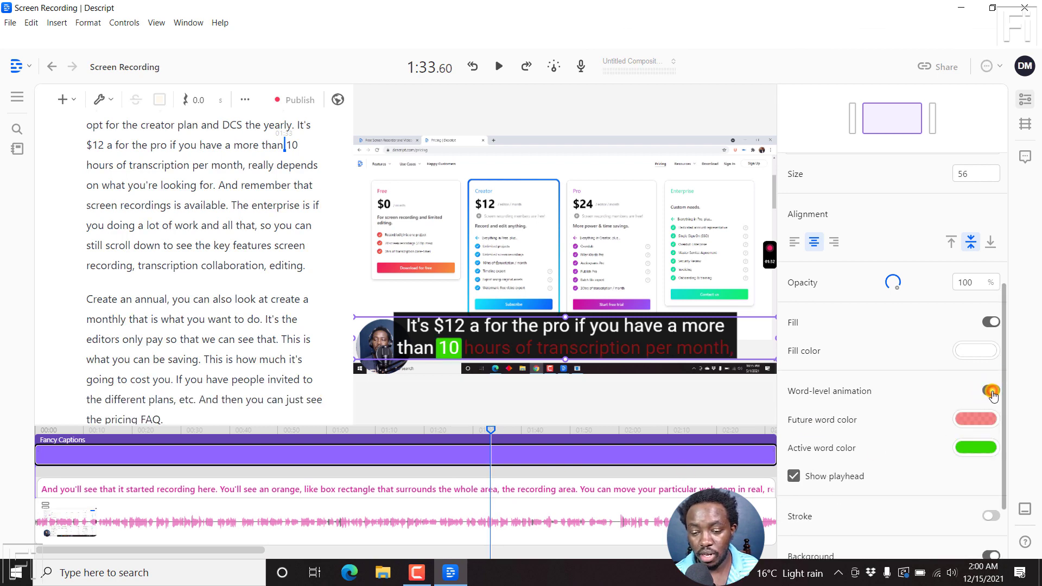
pyautogui.click(965, 431)
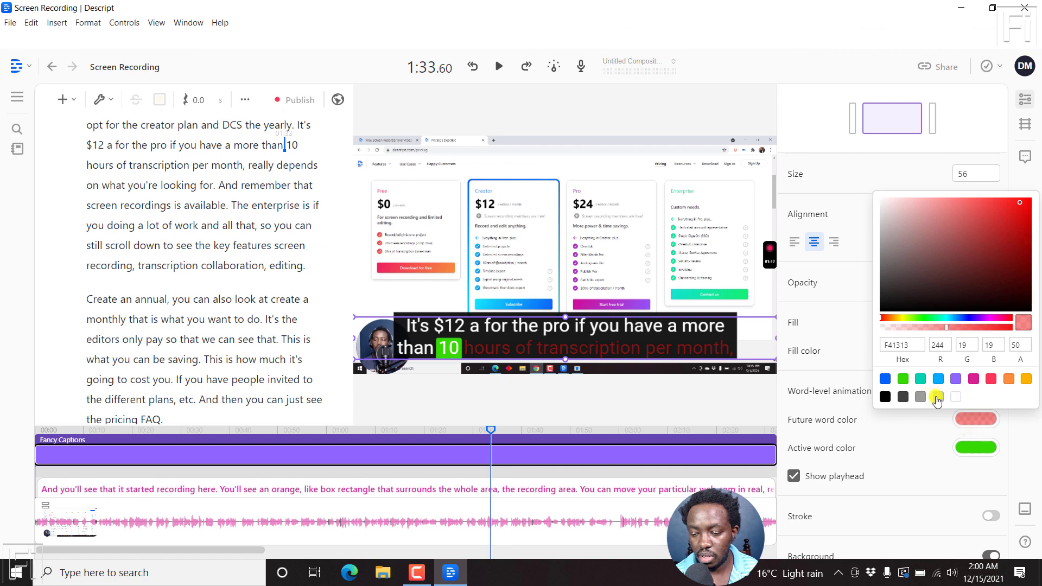
pyautogui.click(940, 399)
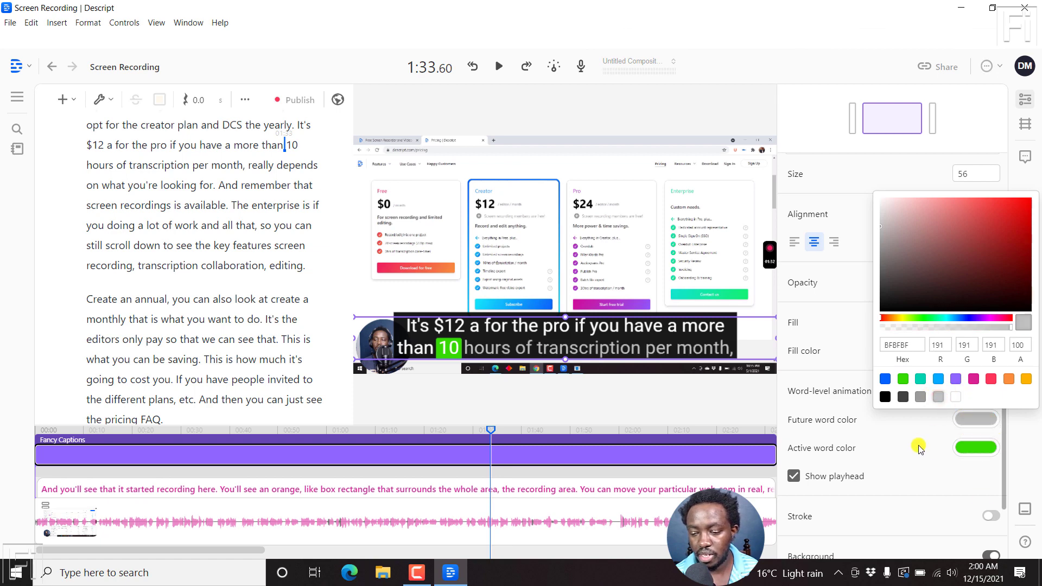
pyautogui.click(963, 452)
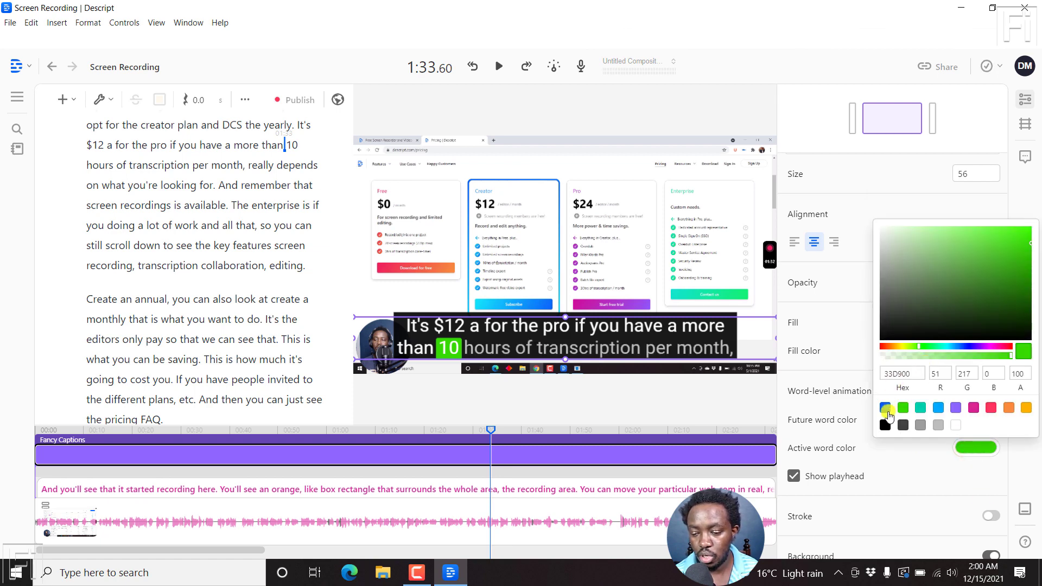
pyautogui.click(886, 409)
pyautogui.click(835, 379)
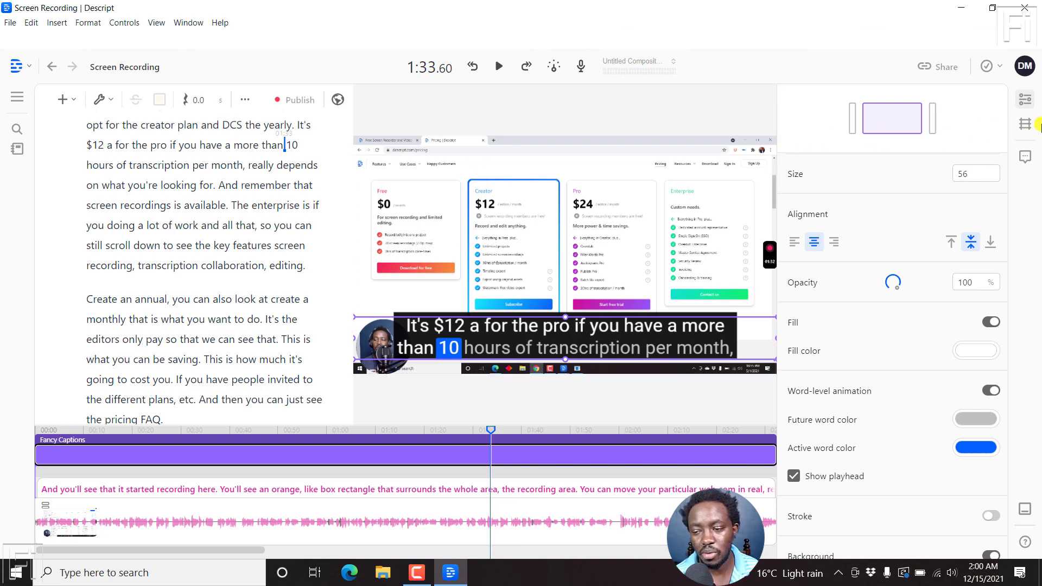
# Hide the Clip Inspector to widen the transcript and video preview.
pyautogui.click(1032, 112)
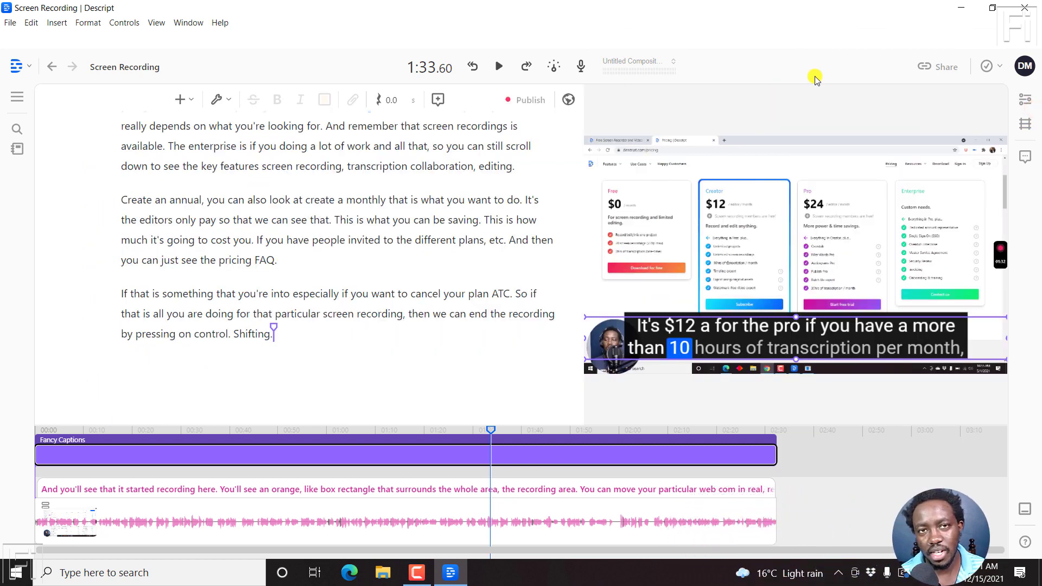